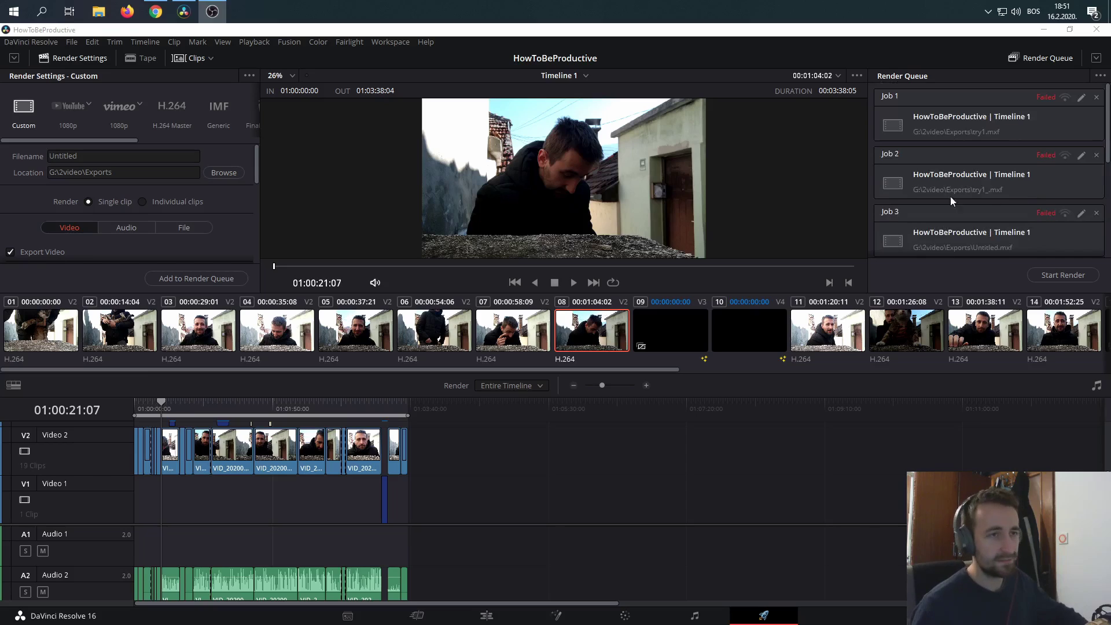
- On the Edit page, put the playhead near 01:00:30 and select the Fusion text clip on V3
scroll(950, 196, "down", 1)
scroll(956, 172, "up", 1)
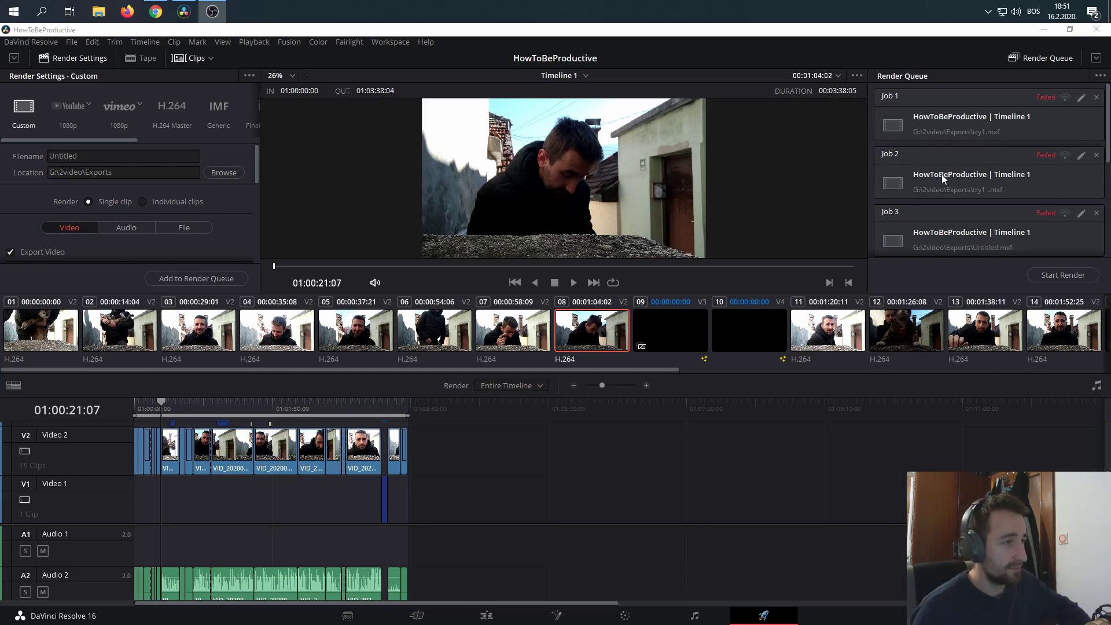
scroll(243, 210, "down", 10)
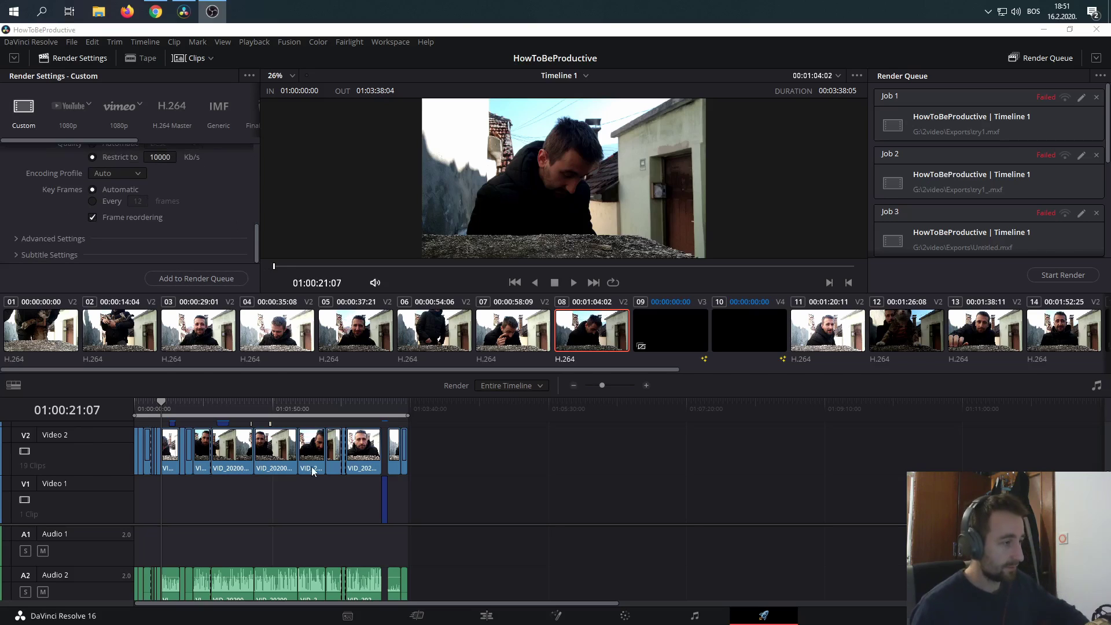
scroll(192, 471, "up", 4)
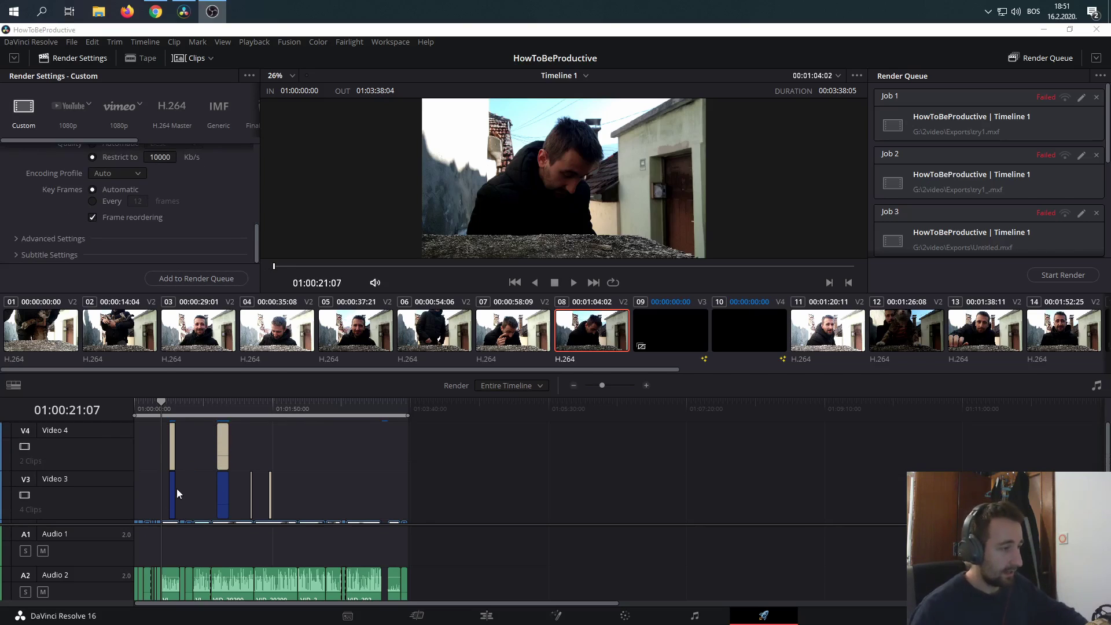
left_click(479, 619)
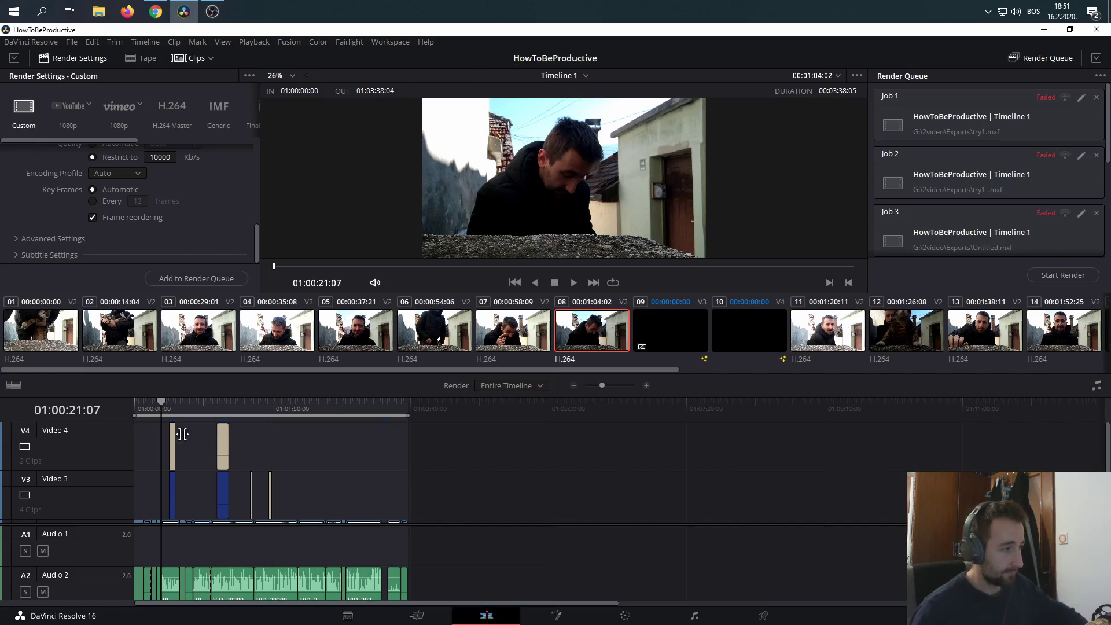
scroll(163, 388, "up", 5)
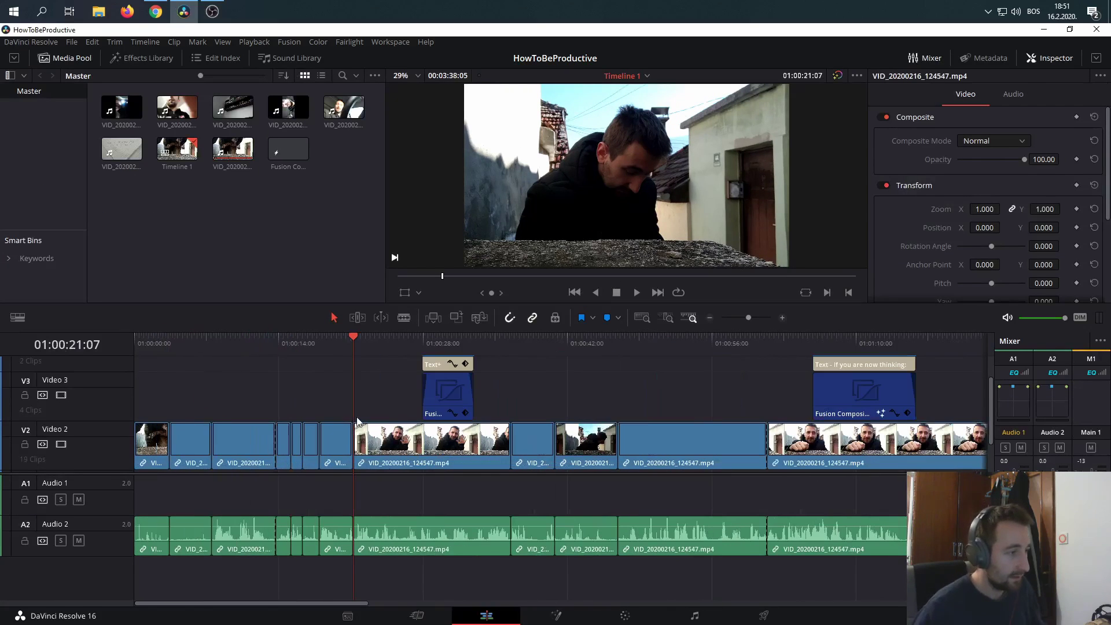
left_click(447, 336)
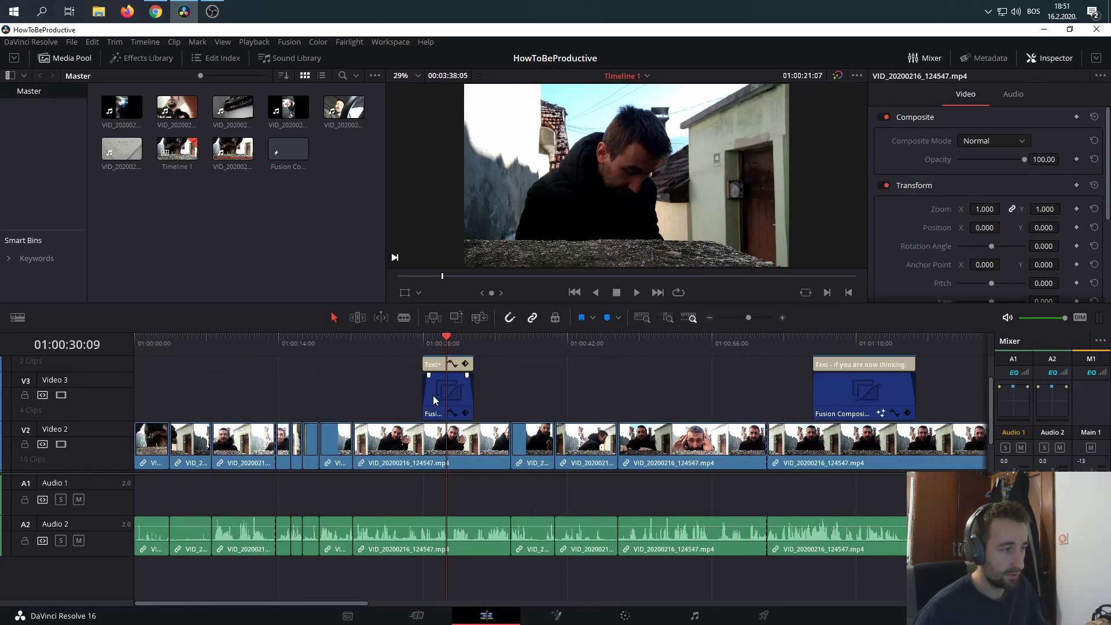
left_click(433, 394)
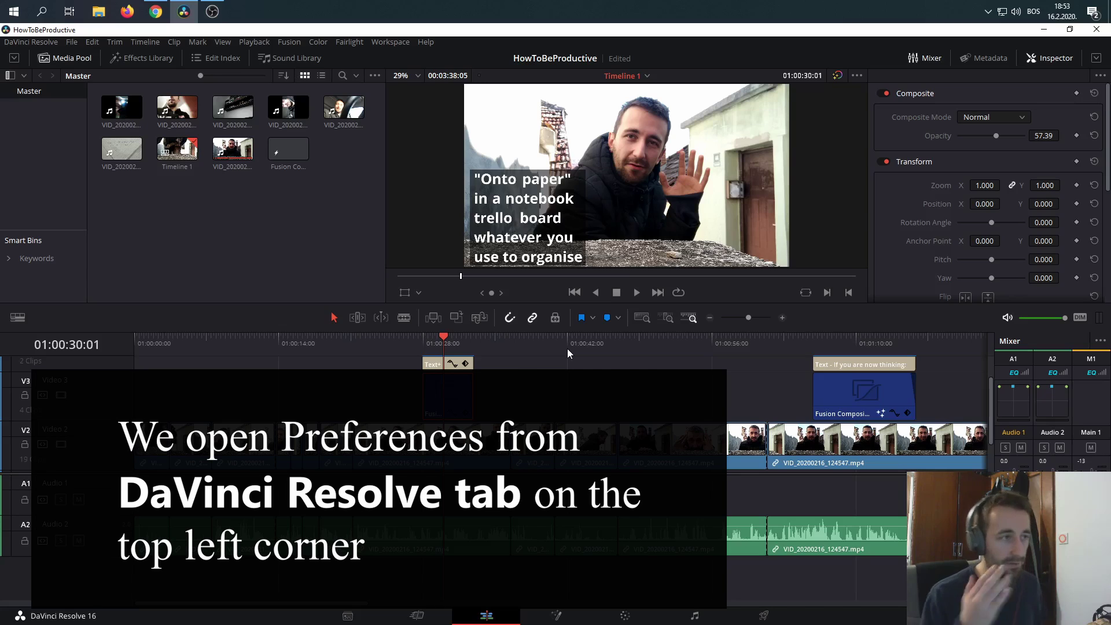
- Open DaVinci Resolve Preferences at System > Media Storage, showing G:\2video\Exports
key("alt+Tab")
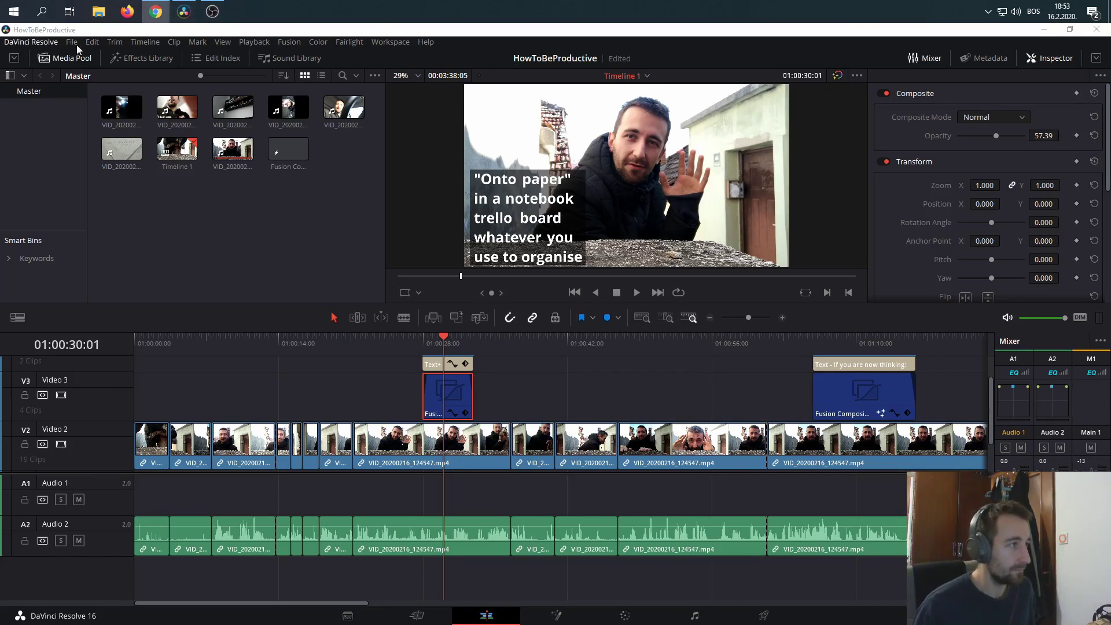
left_click(40, 42)
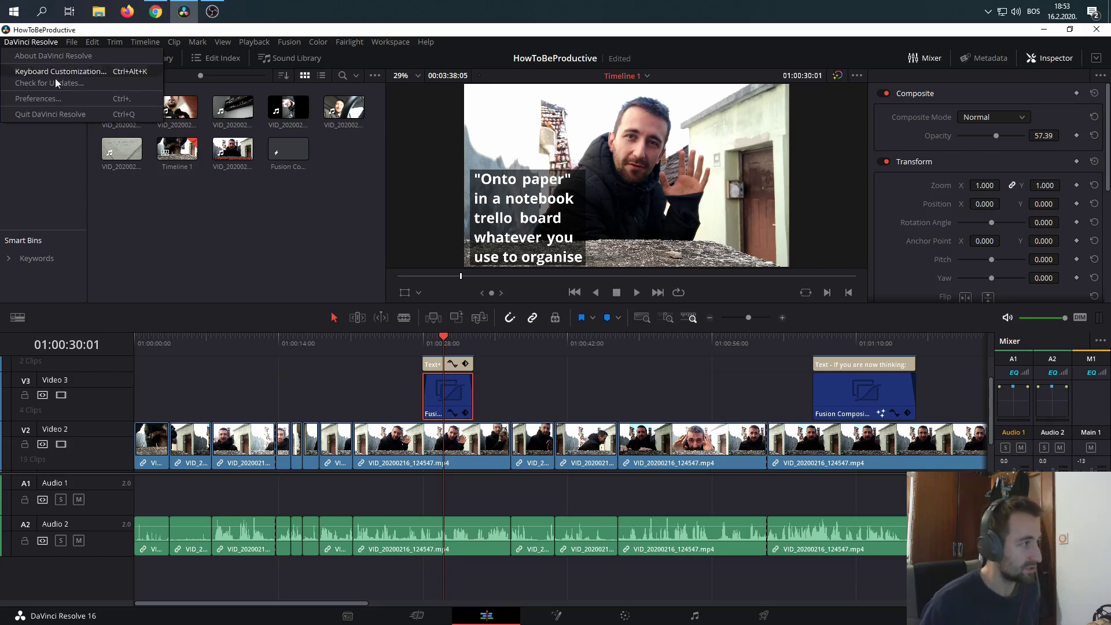
left_click(77, 100)
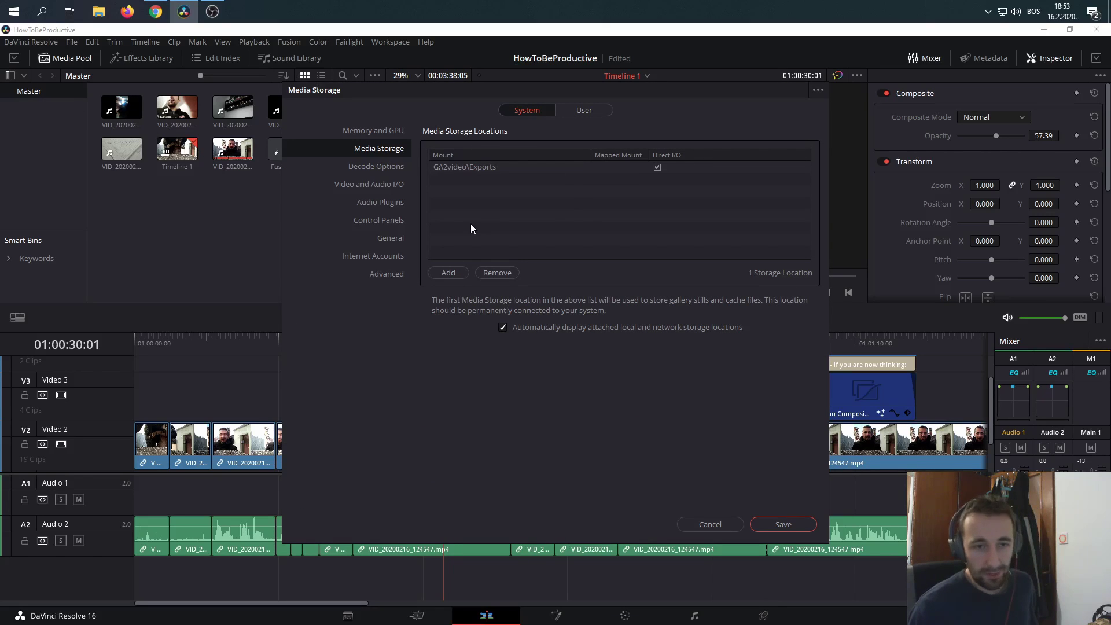
- In User > UI Settings, turn off 'Stop renders when a frame or clip cannot be processed' and save
left_click(583, 111)
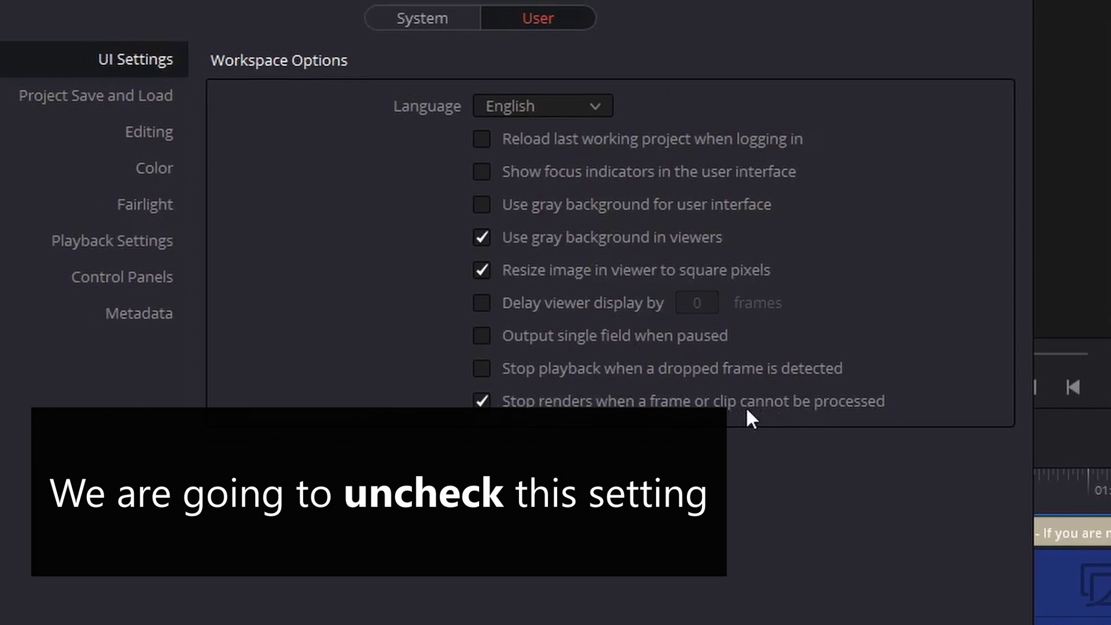
left_click(486, 394)
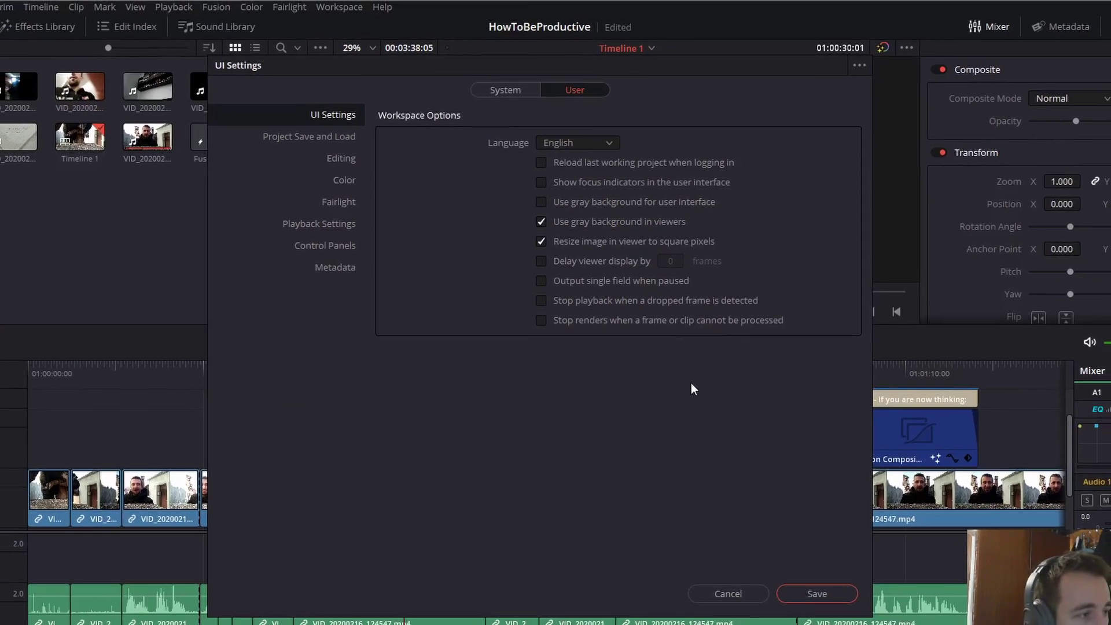
left_click(816, 579)
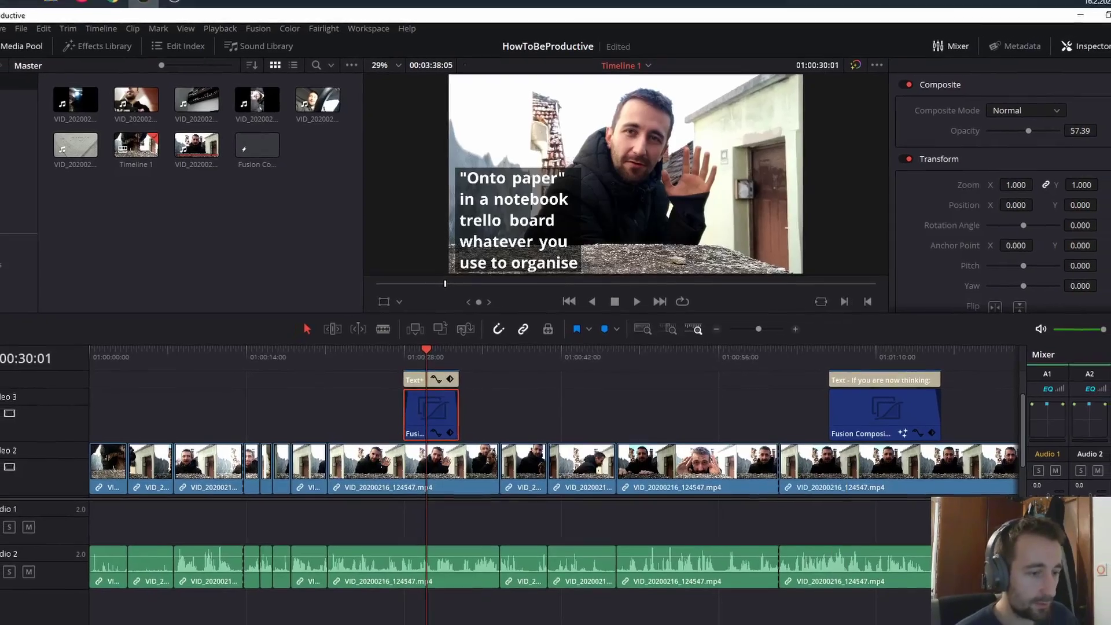
- On the Deliver page, enable 'Use optimized media' under Advanced Settings in Render Settings
key("shift+8")
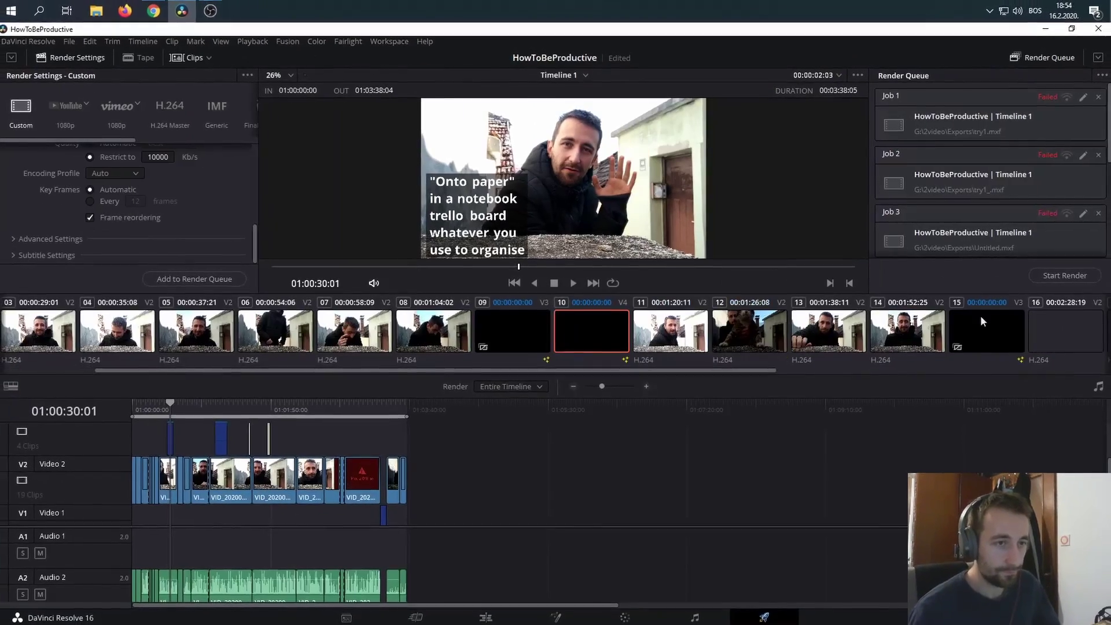
scroll(1053, 150, "down", 2)
scroll(1012, 207, "up", 2)
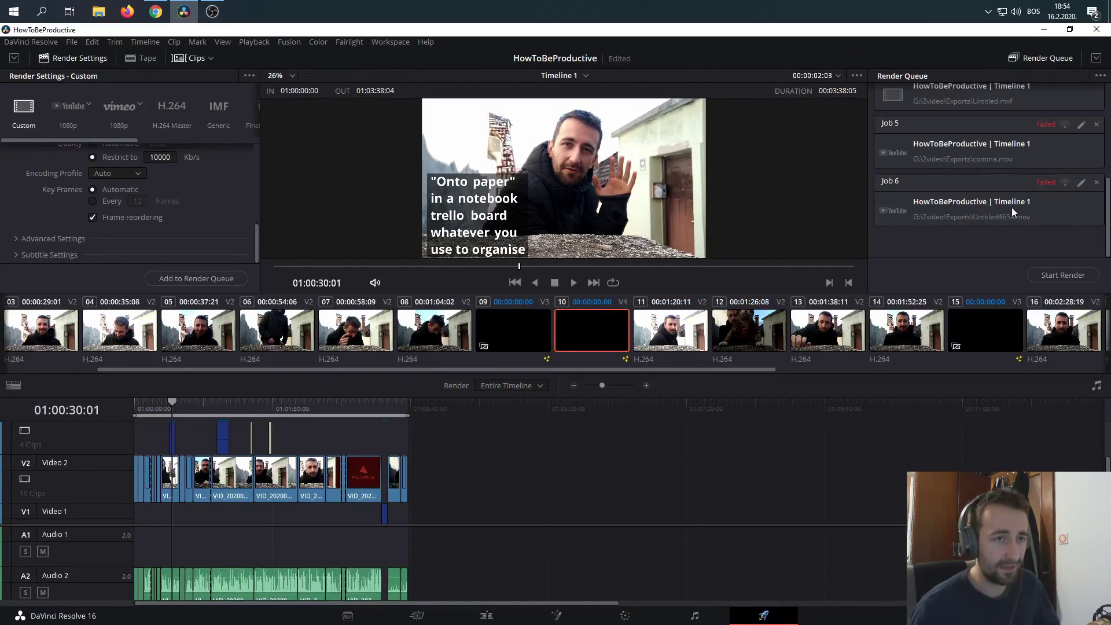
scroll(1008, 210, "down", 3)
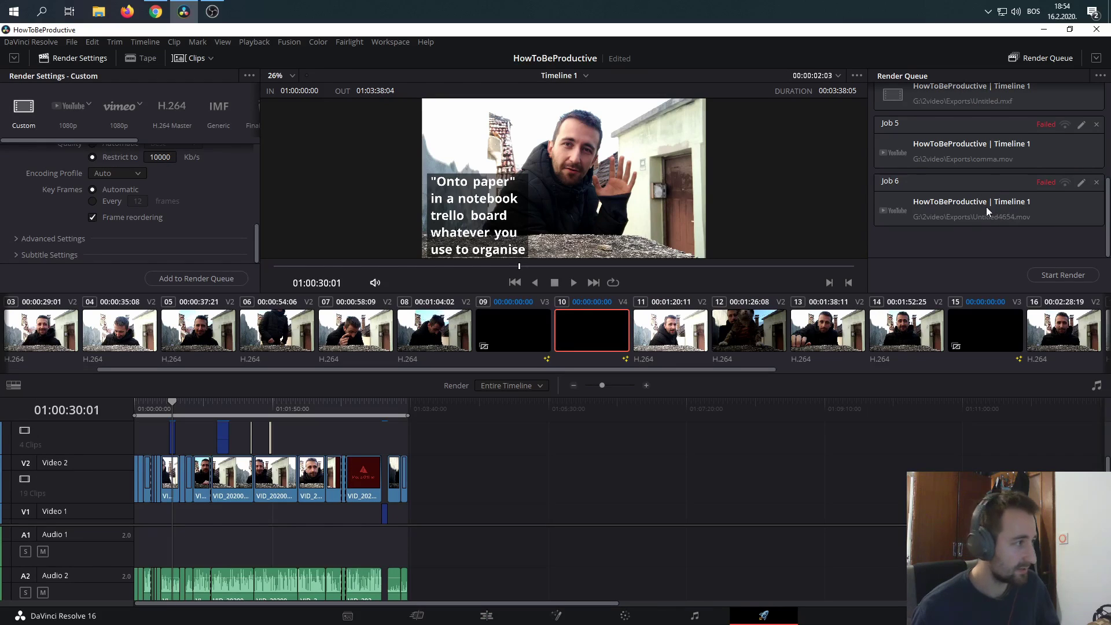
left_click(34, 238)
scroll(121, 242, "down", 2)
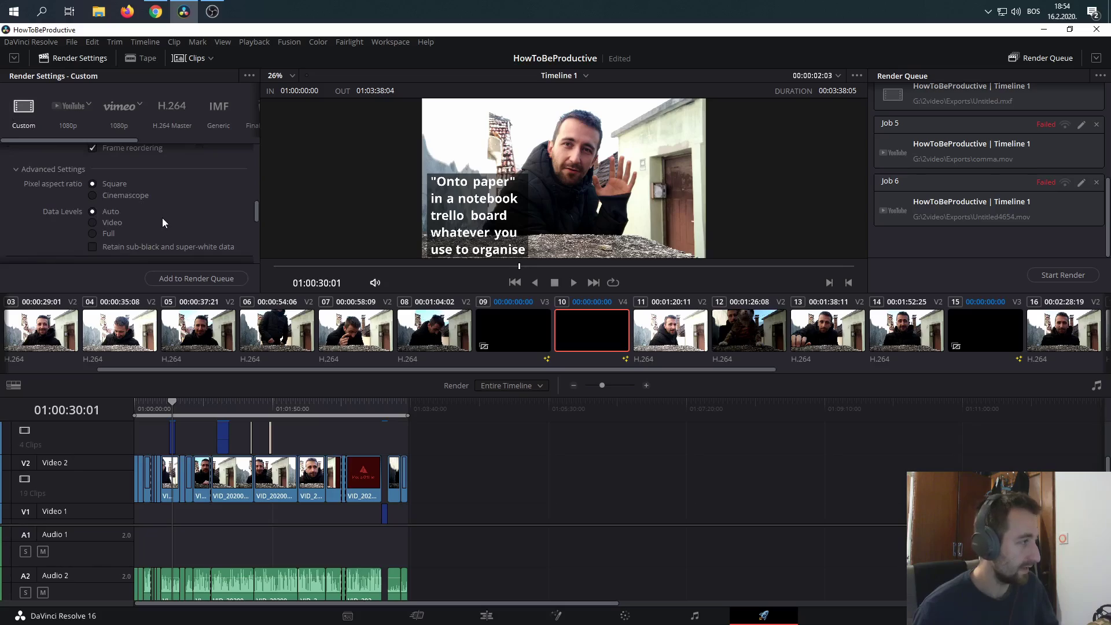
scroll(162, 207, "down", 3)
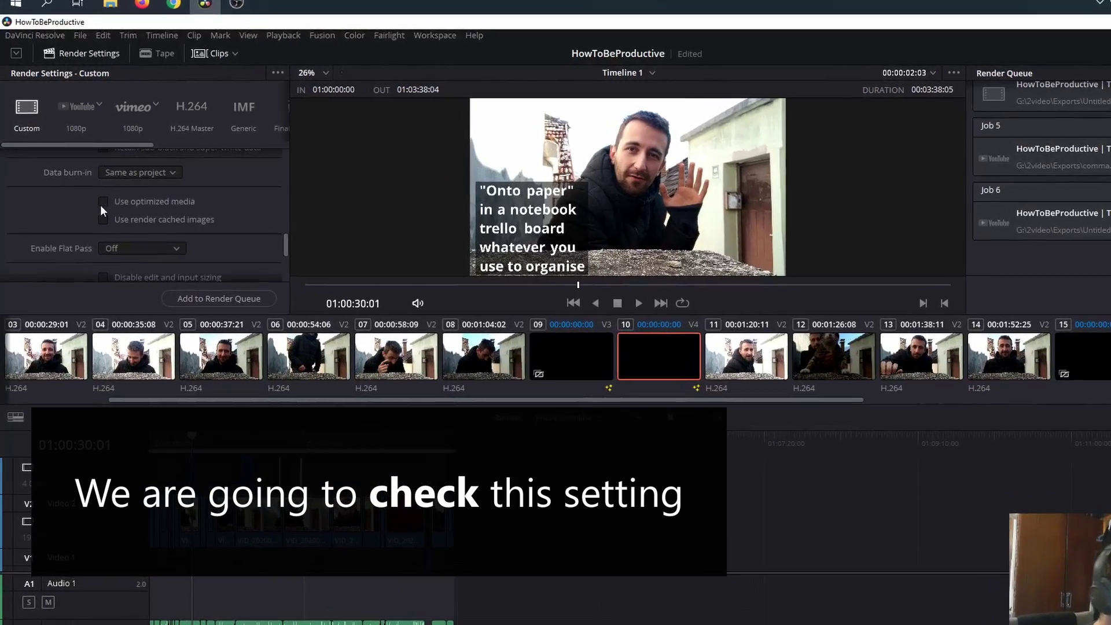
left_click(105, 203)
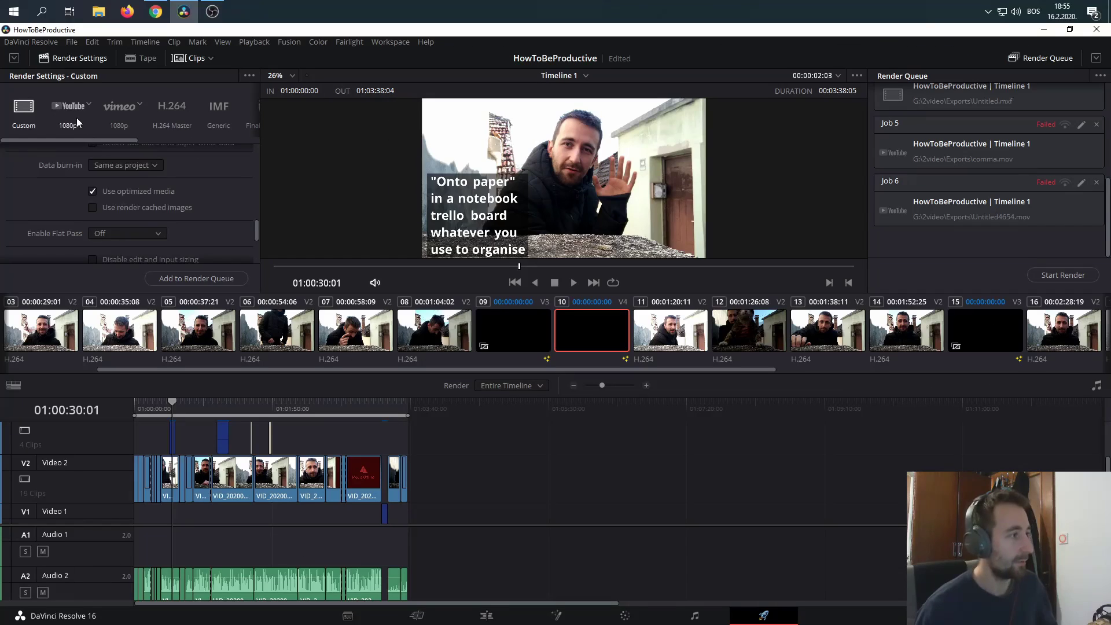
- Queue the timeline with the YouTube 1080p preset and start rendering Job 7 to Untitled.mov
left_click(76, 117)
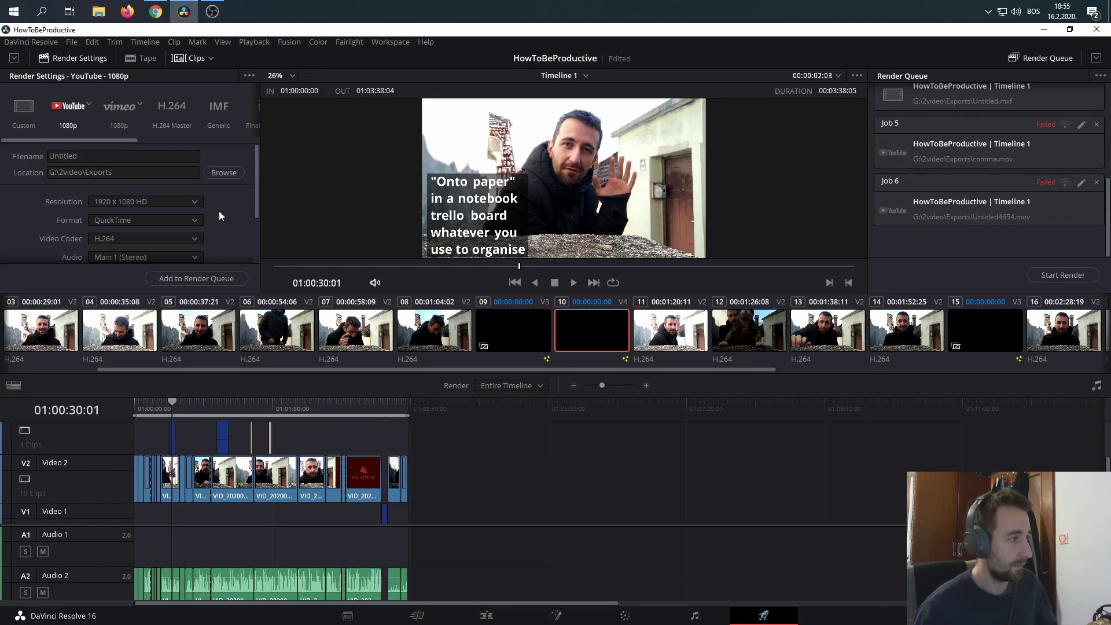
left_click(223, 278)
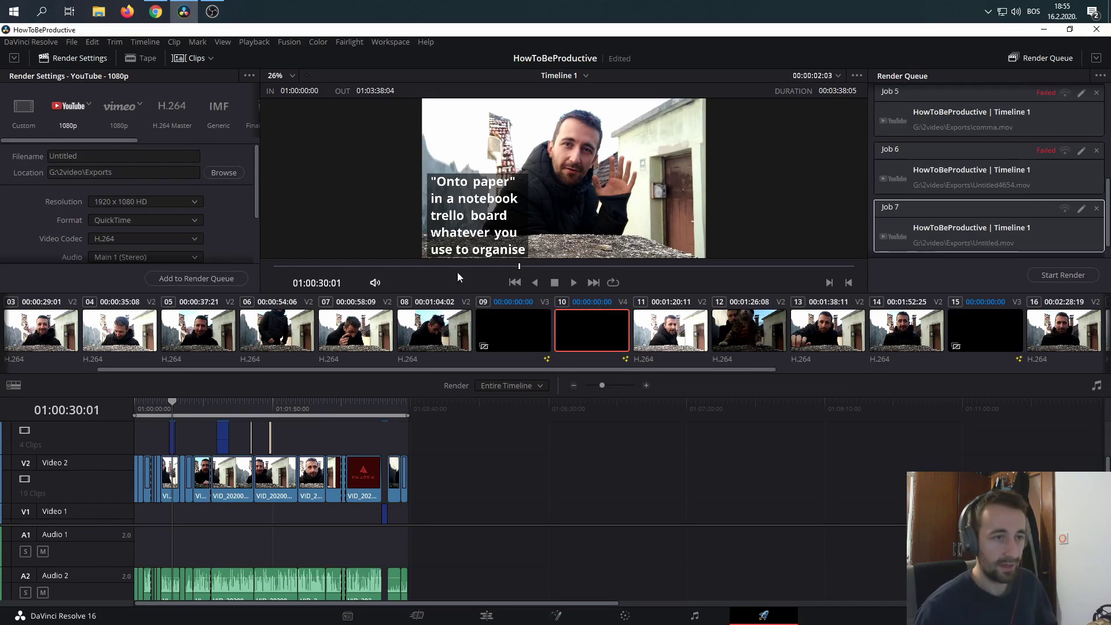
left_click(1070, 276)
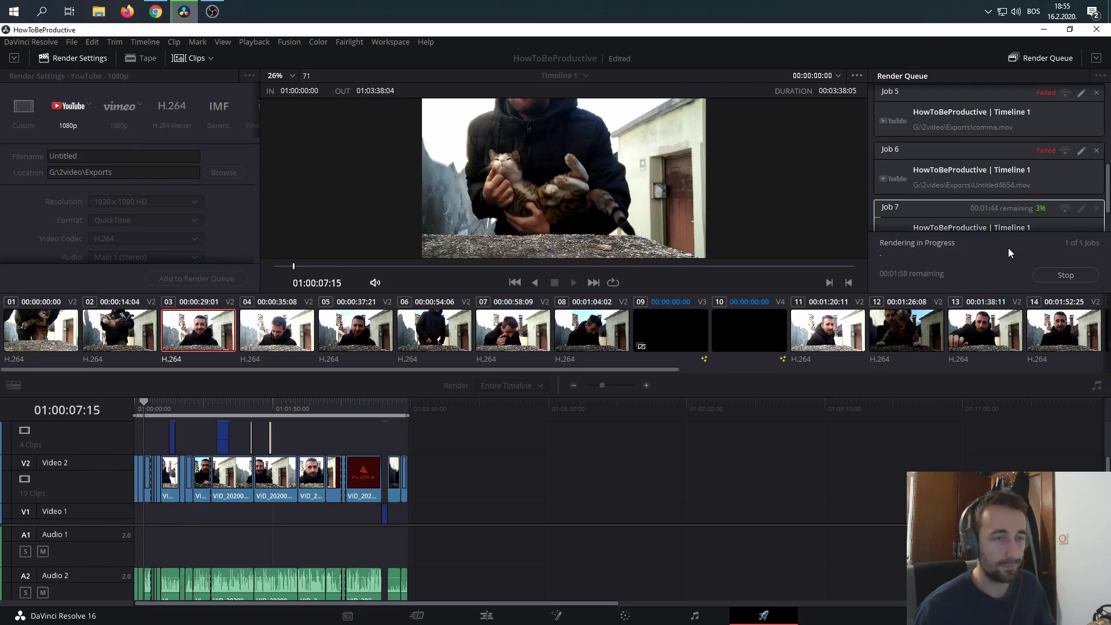
scroll(1044, 208, "down", 1)
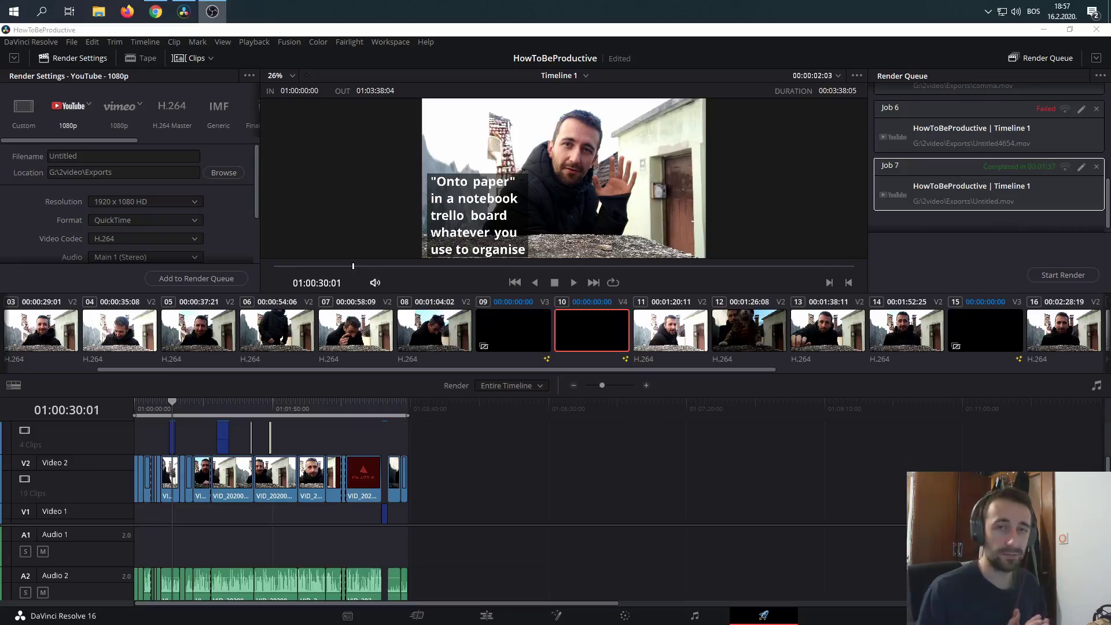
- Play Untitled.mov in VLC, skipping ahead past 00:33 and 02:38, then stop playback
double_click(546, 449)
left_click(415, 595)
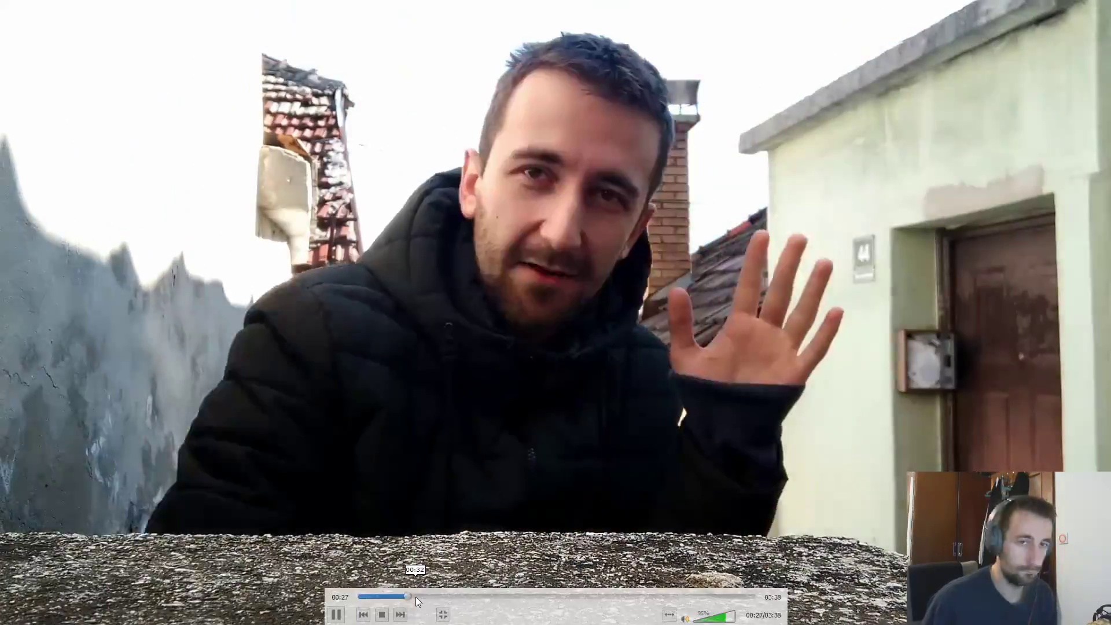
key("Right")
key("Right")
key("Right")
key("Right")
key("Right")
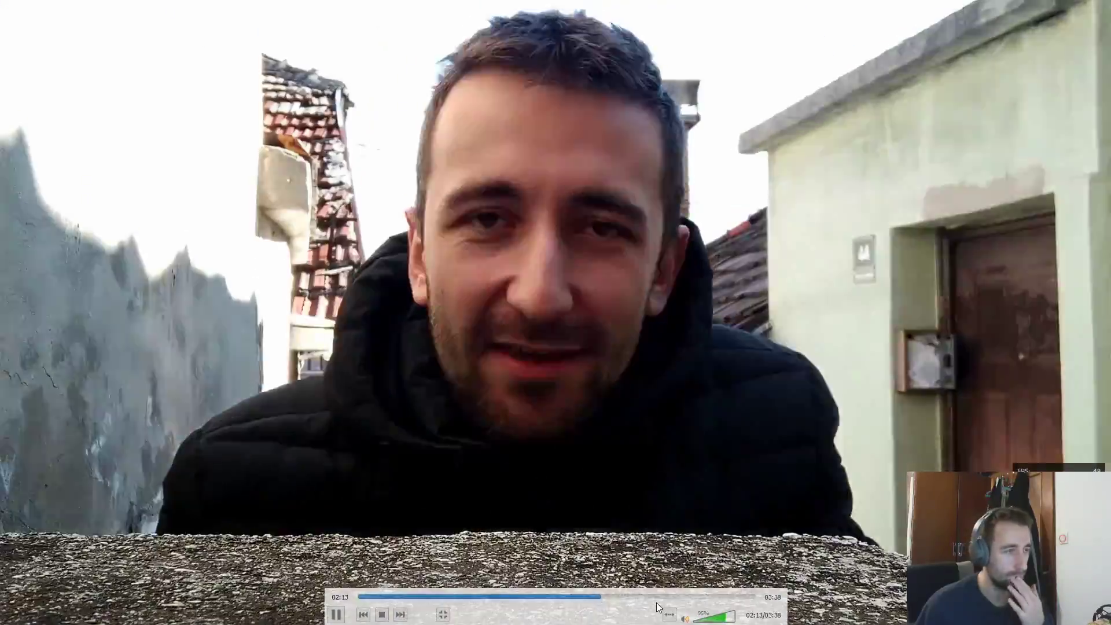
left_click(656, 602)
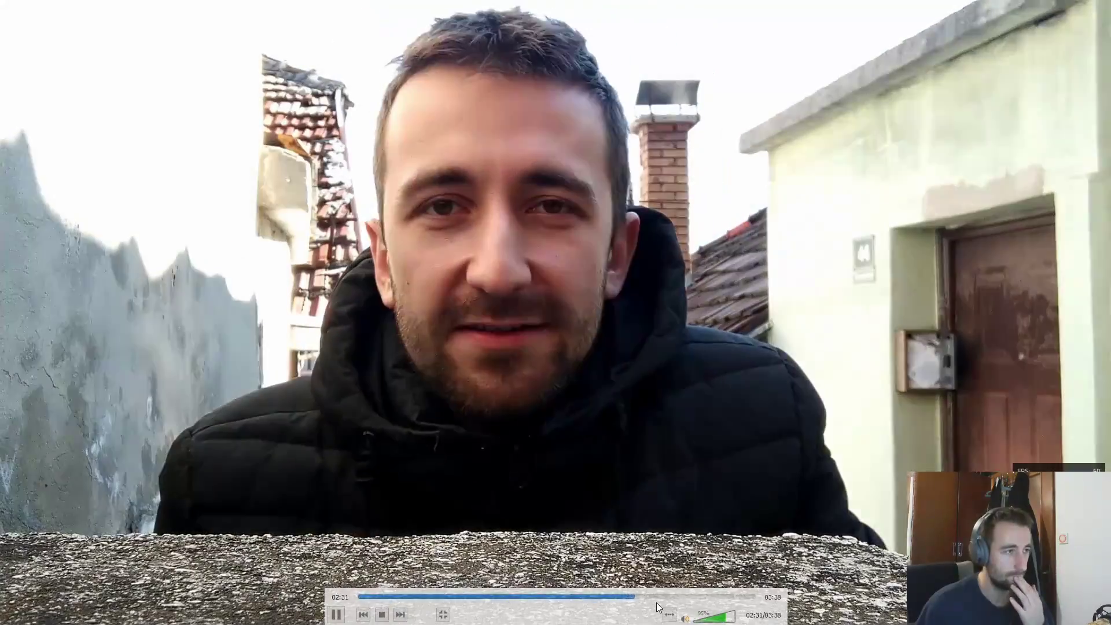
key("Right")
key("Right")
key("Right")
key("Right")
key("Right")
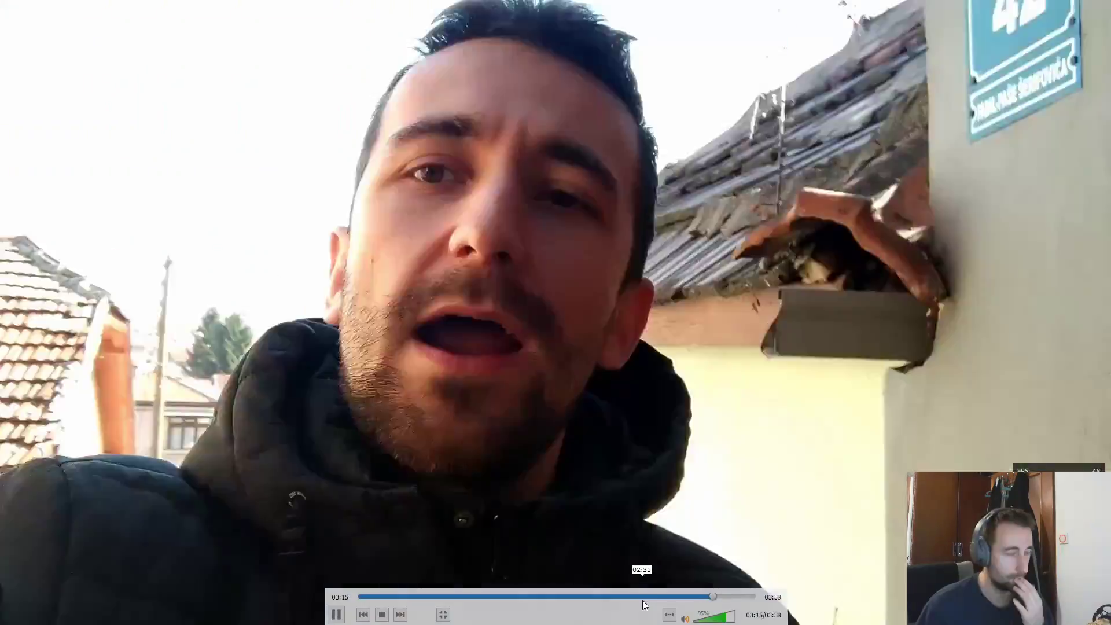
left_click(382, 613)
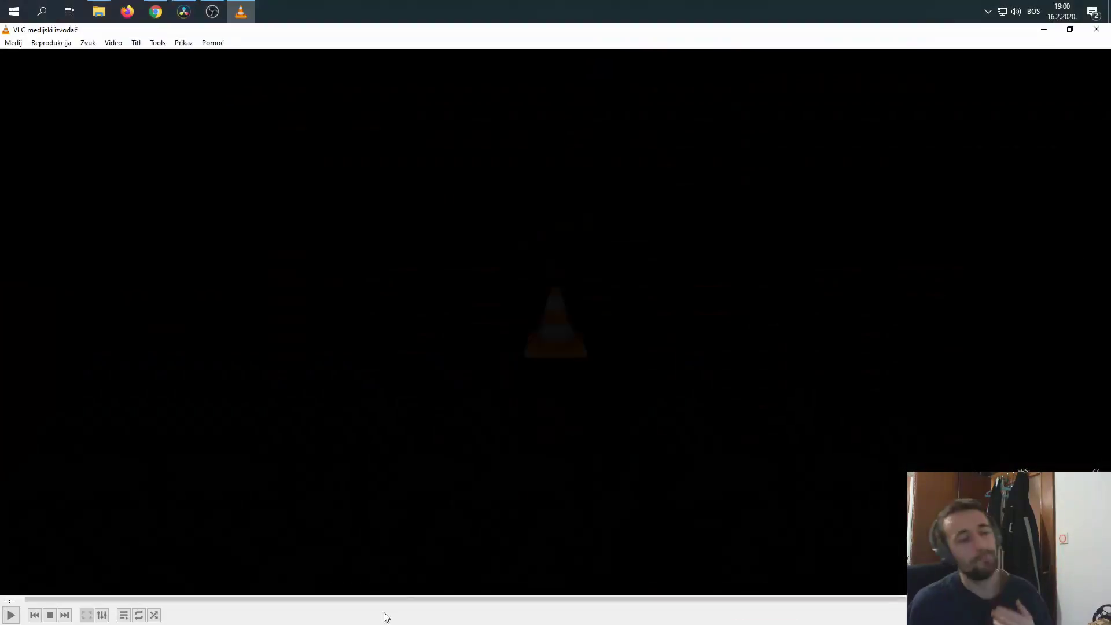